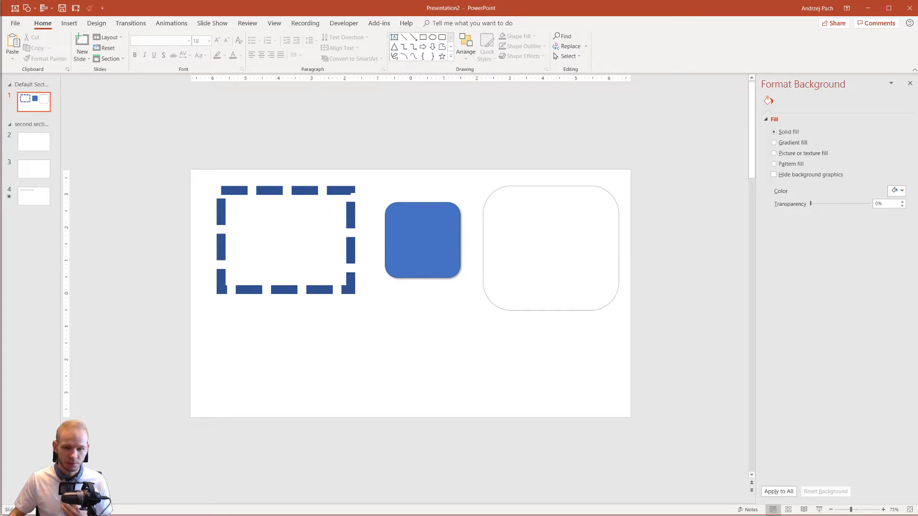
Step: Insert a text box about 3.17 inches wide below the dashed rectangle and fill it with several lines of random filler text starting "Dfrlgmgrfl"
left_click(69, 23)
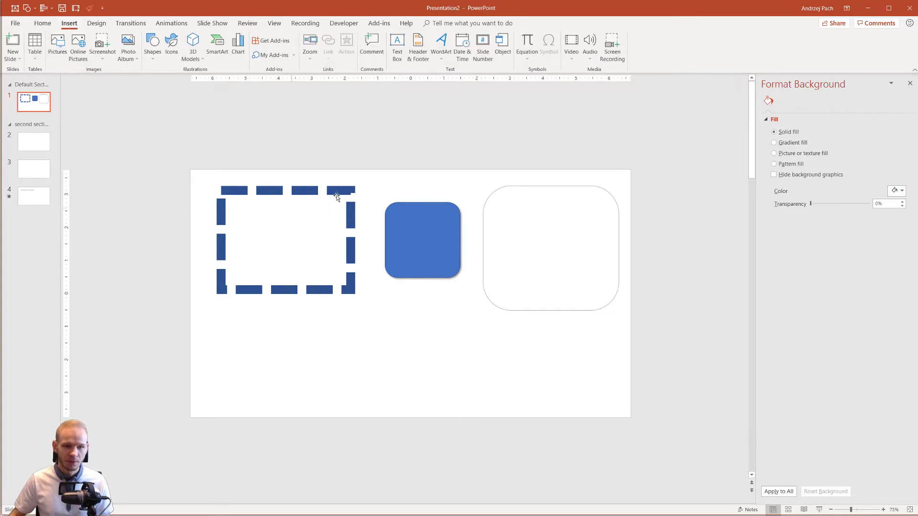
left_click(398, 45)
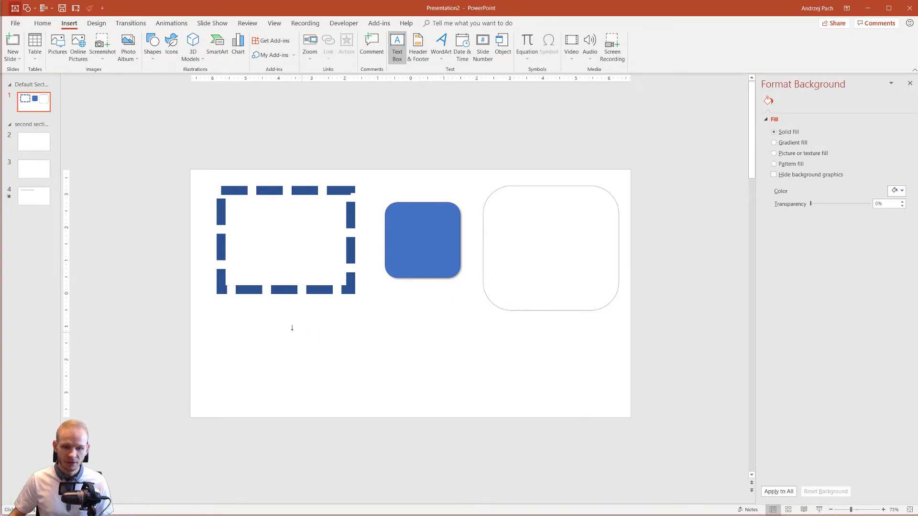
mouse_move(283, 326)
left_mouse_down()
mouse_move(467, 389)
mouse_move(422, 401)
mouse_move(387, 375)
left_mouse_up()
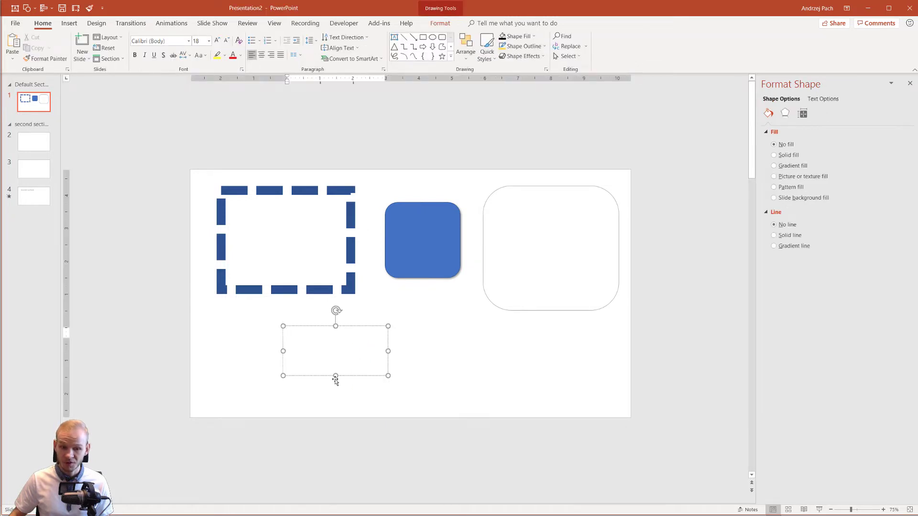
type("Dfrlgmgrfl;kmgfer;lkgfmgl;kgfdm")
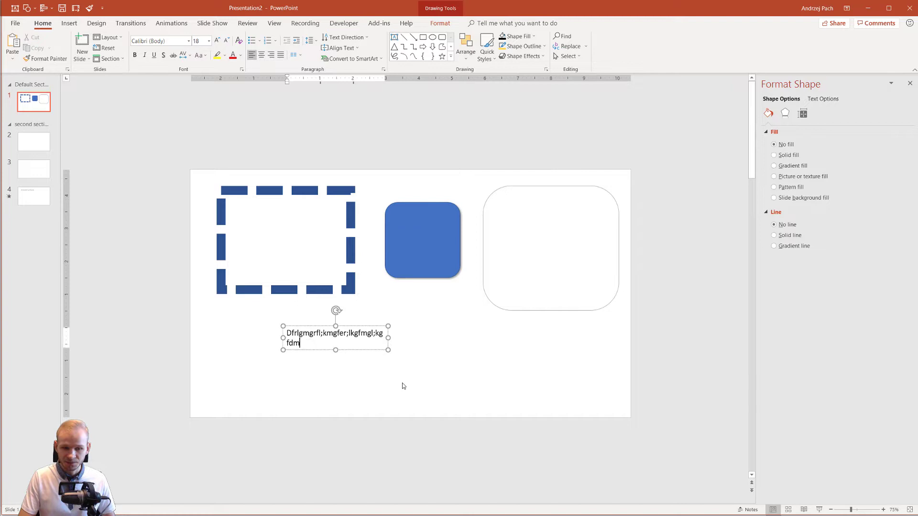
type("gfdl;kfgmfg;lkdfgmfdg;lkfdgmfdgl;kfdgmdfg;lgfkfmdf;gl")
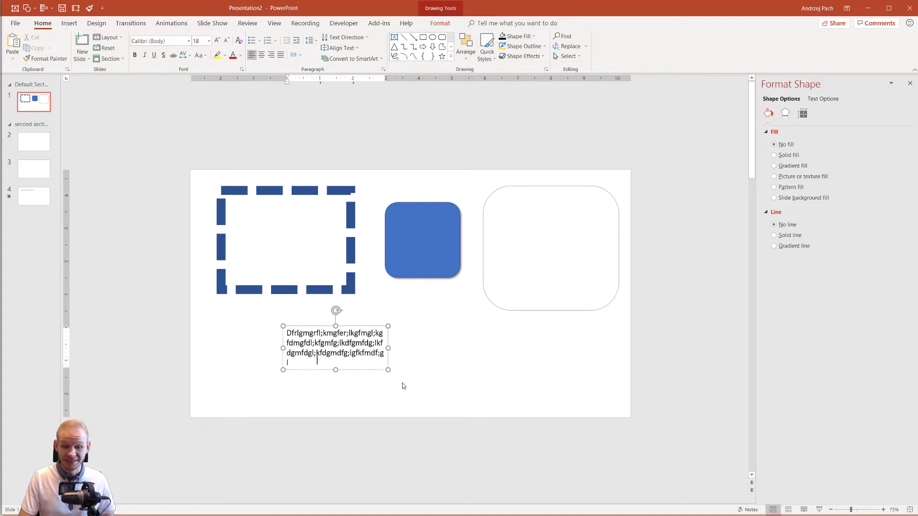
type("kdfgmdgf;lkdff;dgdgfldgmkdfmdfk")
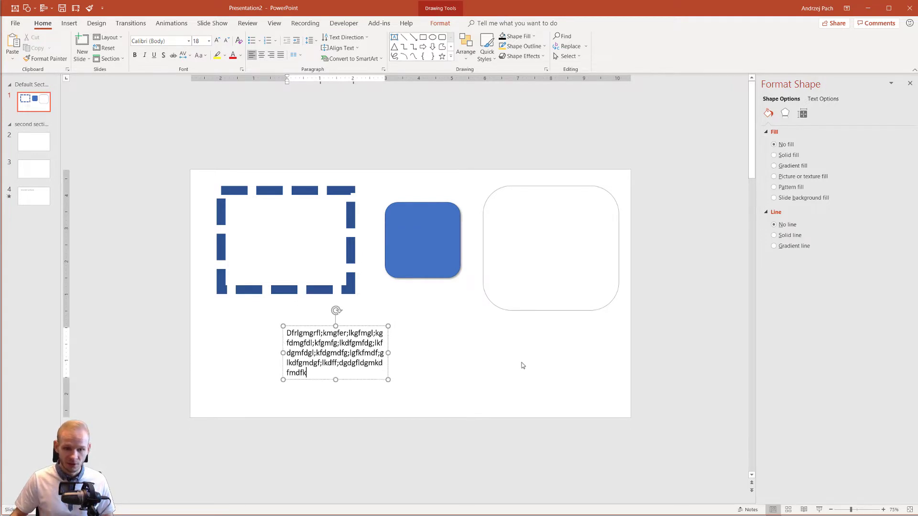
left_click(489, 363)
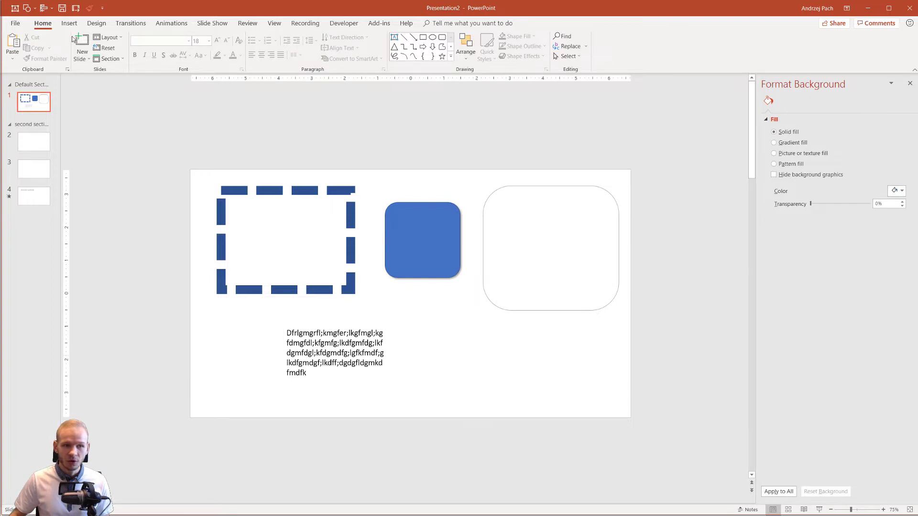
Step: Insert a second, auto-widening text box beside the first one and enter one long unbroken line of filler text starting "Fdetkljmkretjre"
left_click(70, 23)
left_click(400, 54)
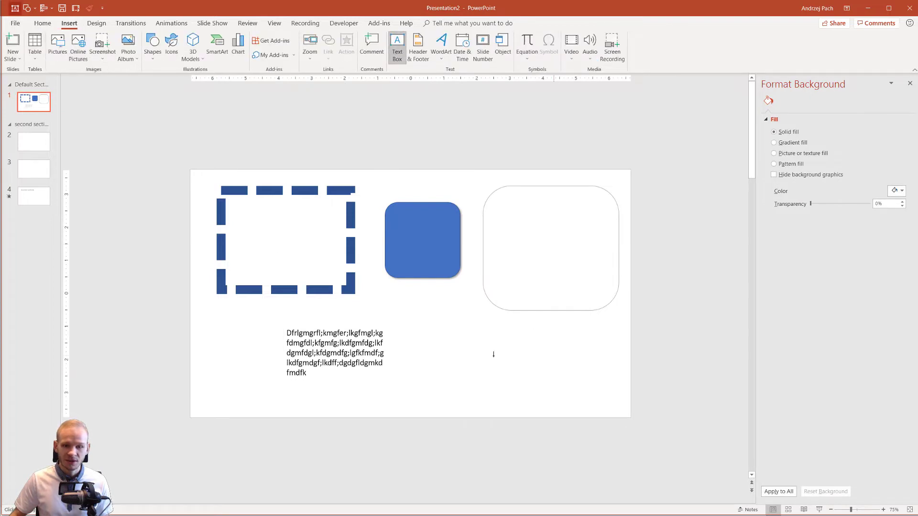
left_click(449, 348)
type("fdet")
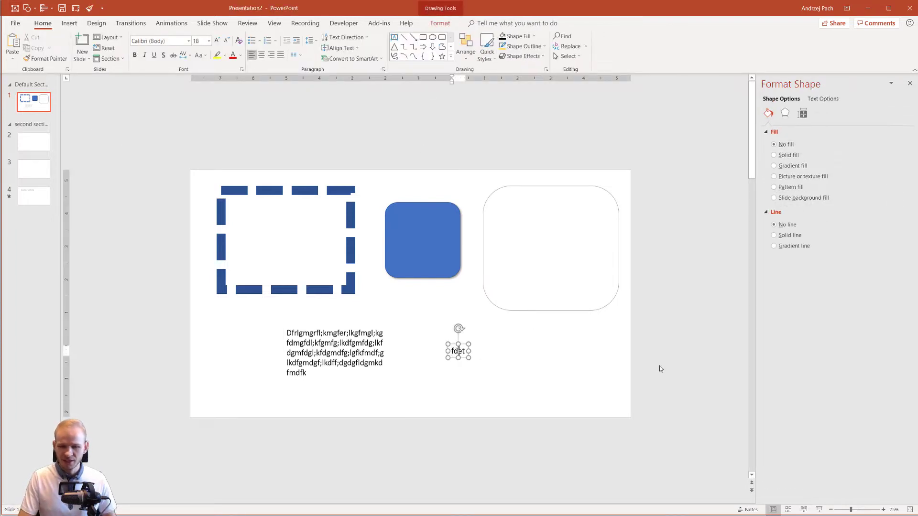
type("kljmkretjre;lktrejtrl;rtktjrt;lkrtejrt;lkrtej")
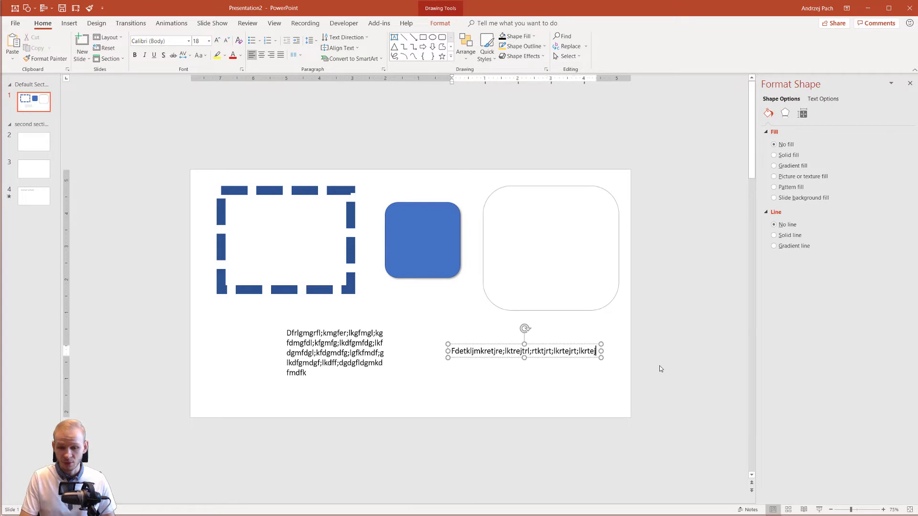
type("rt;lkrtjrt;lkrtejtr;lktrertjtl;ktrjet;lrktejr;tlejttr;lerjr")
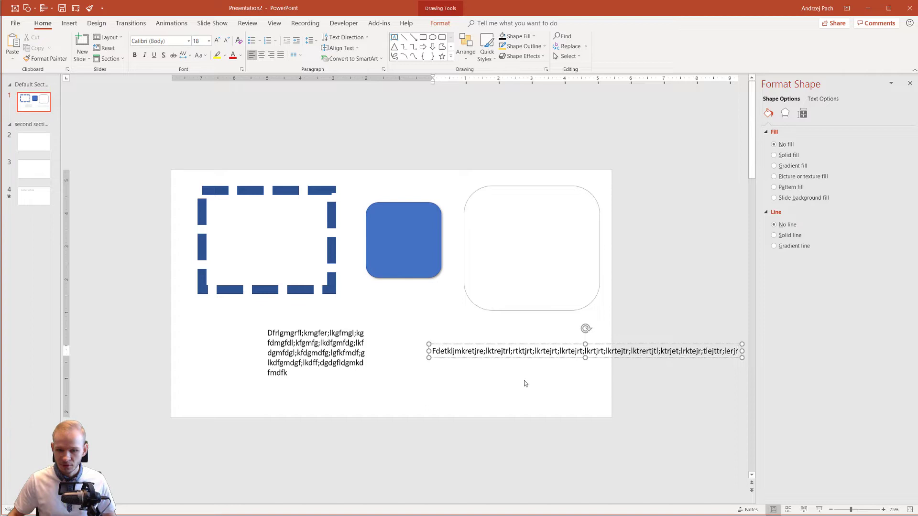
Step: Narrow the second text box to about 3.61 inches wide so its text wraps, and nudge it and the blue square slightly
scroll(487, 368, "down", 1, "ctrl")
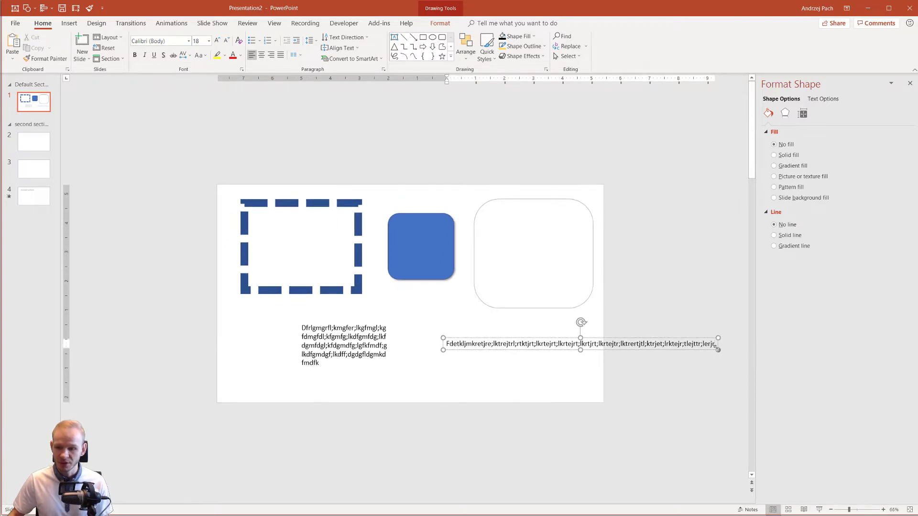
left_click_drag(717, 350, 505, 359)
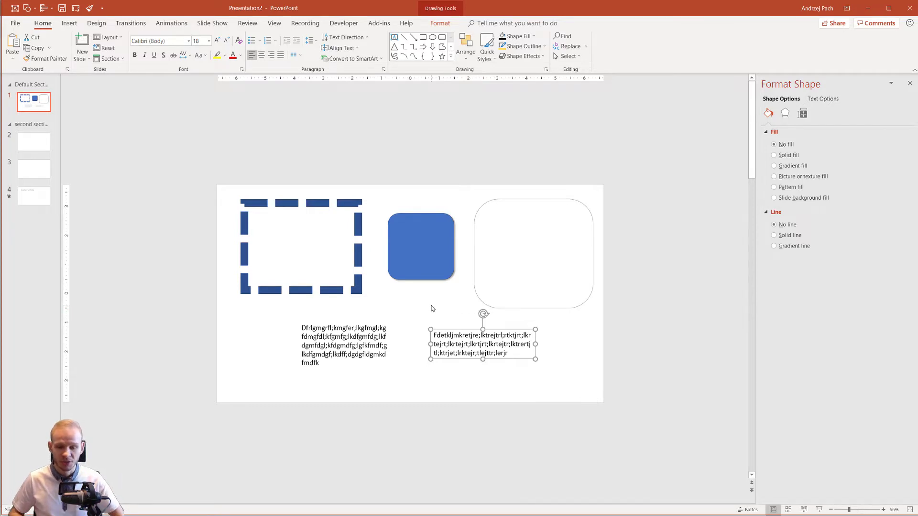
left_click_drag(417, 258, 419, 265)
left_click_drag(497, 361, 498, 362)
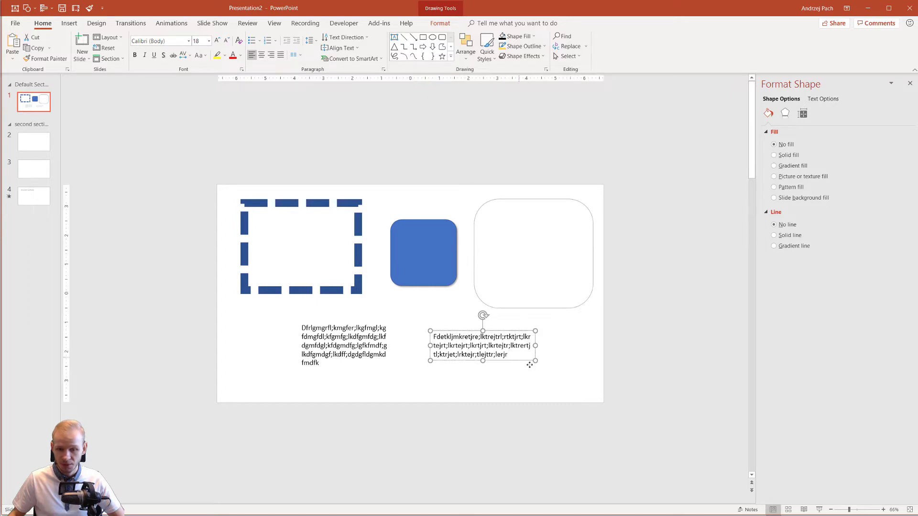
left_click_drag(520, 358, 499, 362)
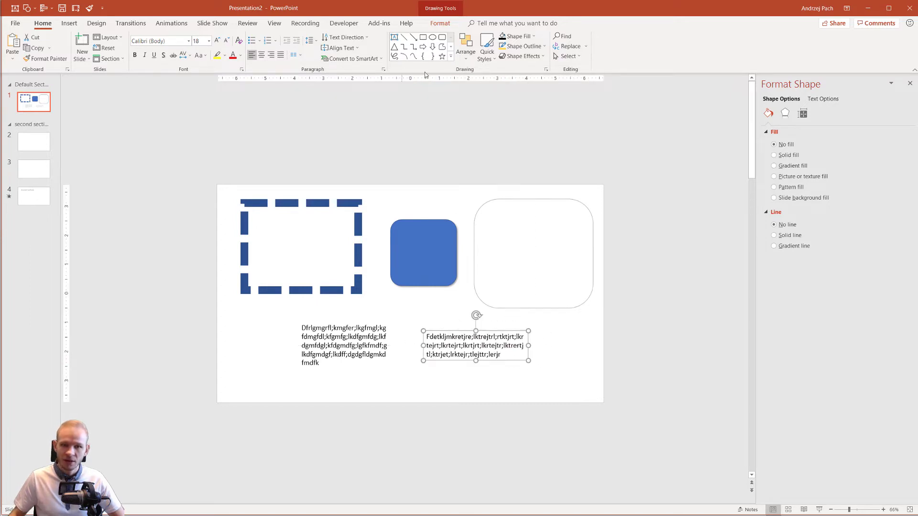
Step: Give the second text box a solid black fill and a gold outline 6 pt thick
left_click(440, 23)
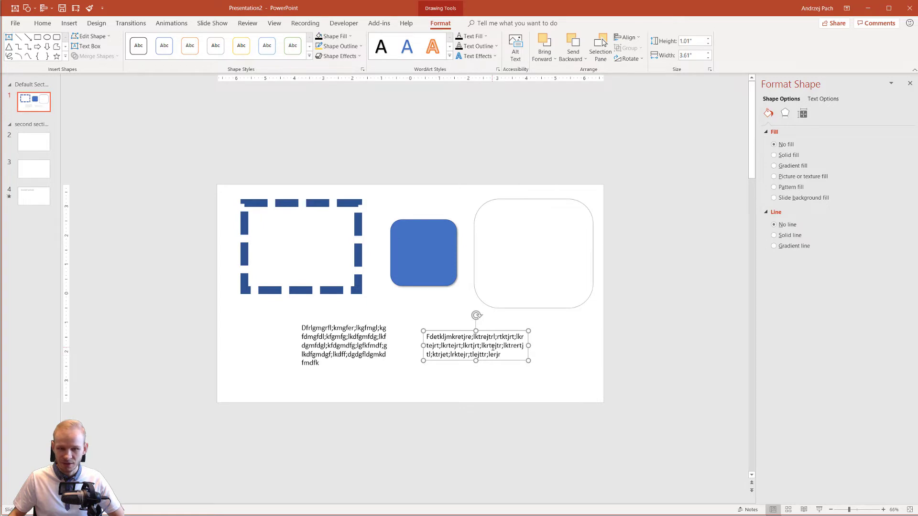
left_click(346, 36)
left_click(330, 53)
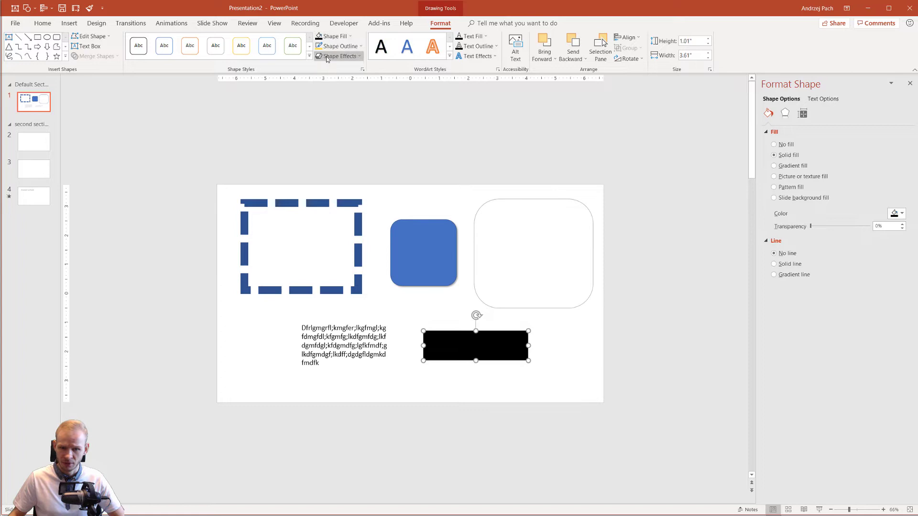
left_click(347, 46)
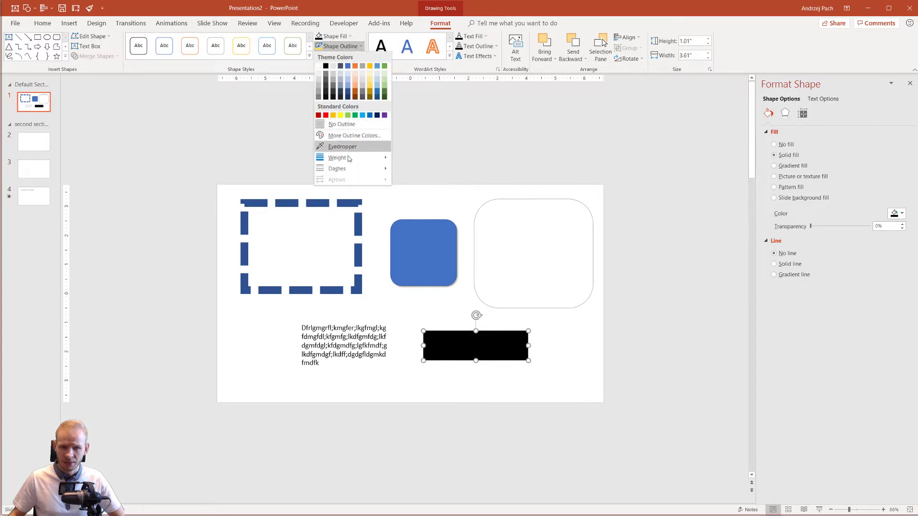
mouse_move(364, 158)
left_click(436, 234)
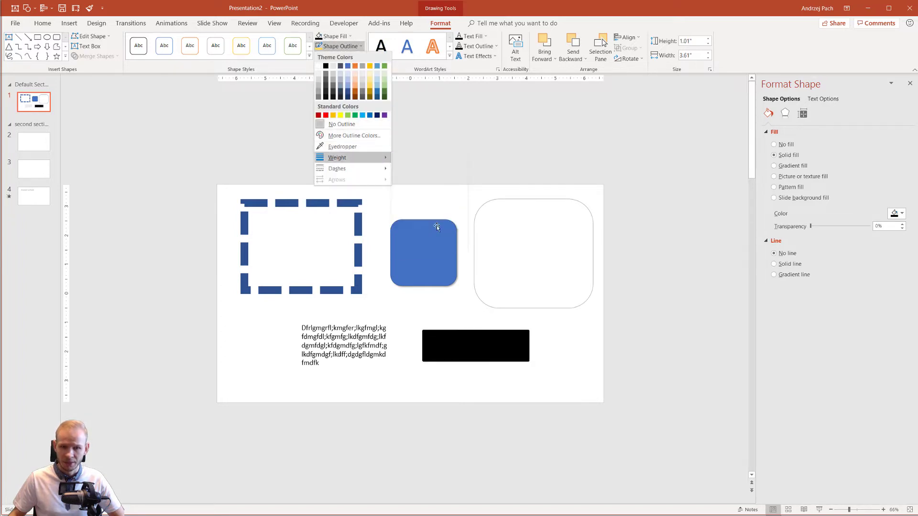
left_click(320, 48)
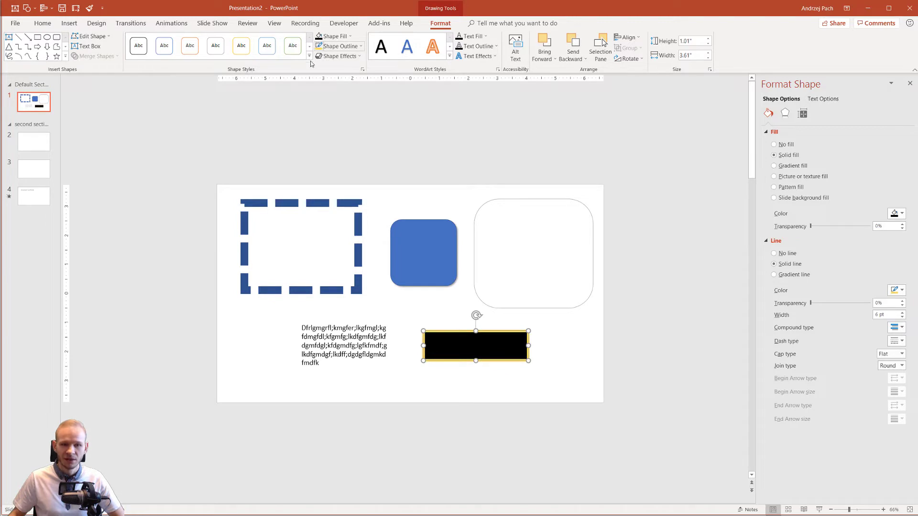
Step: Add an outer shadow to the black text box and set its text fill to white
left_click(337, 56)
mouse_move(353, 93)
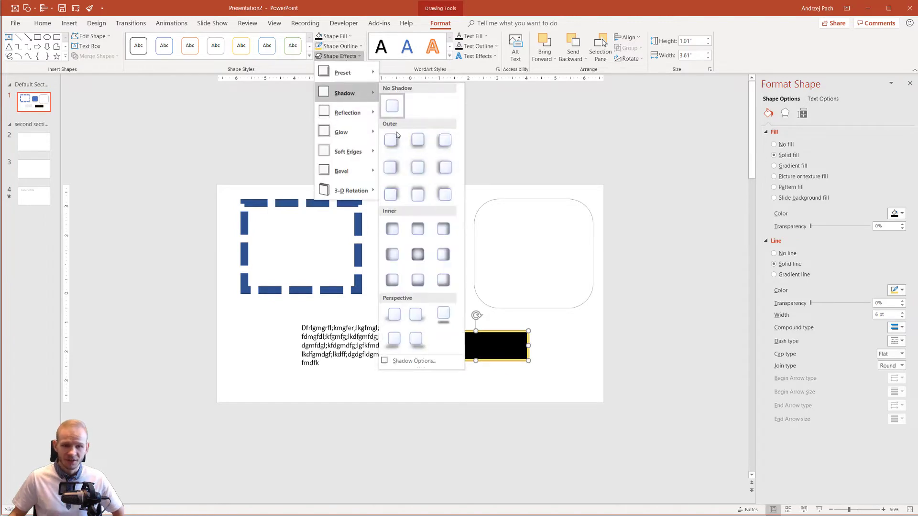
left_click(396, 136)
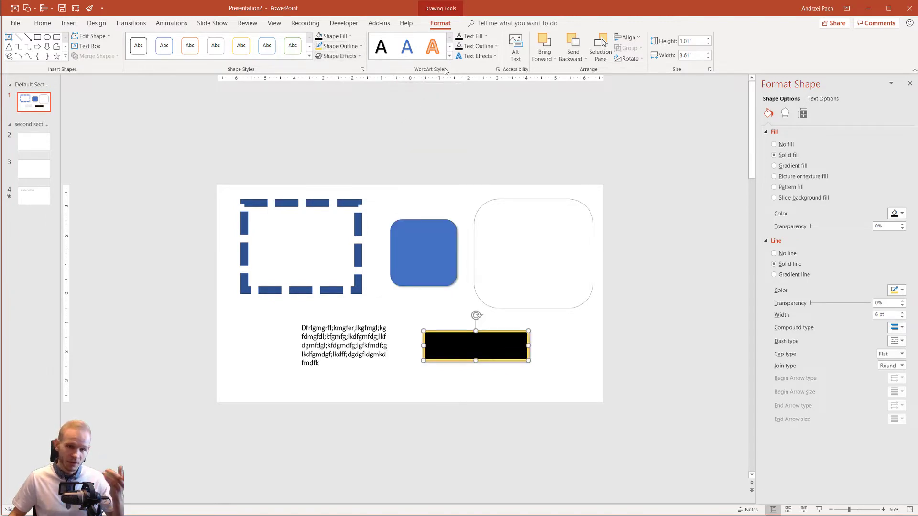
left_click(486, 37)
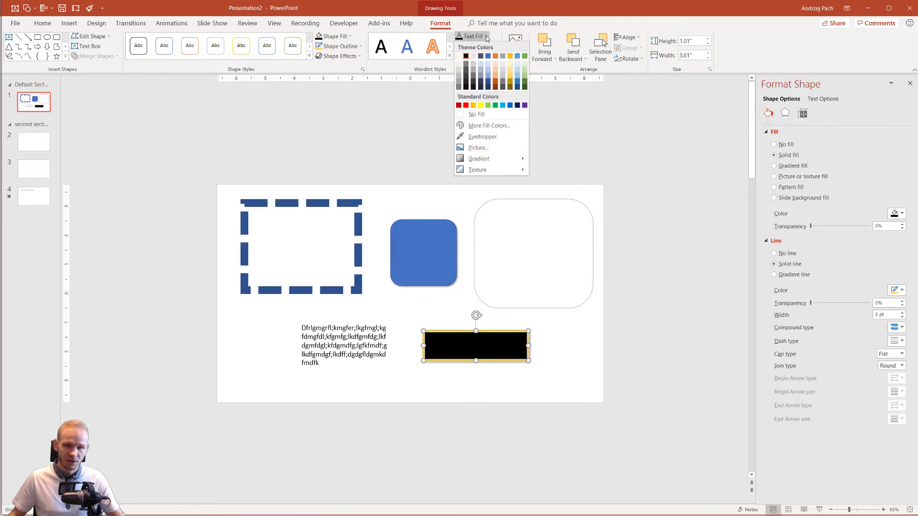
left_click(459, 56)
Step: Widen the black text box to about 5.44 inches and try to stretch it taller than its text
left_click_drag(528, 362, 573, 390)
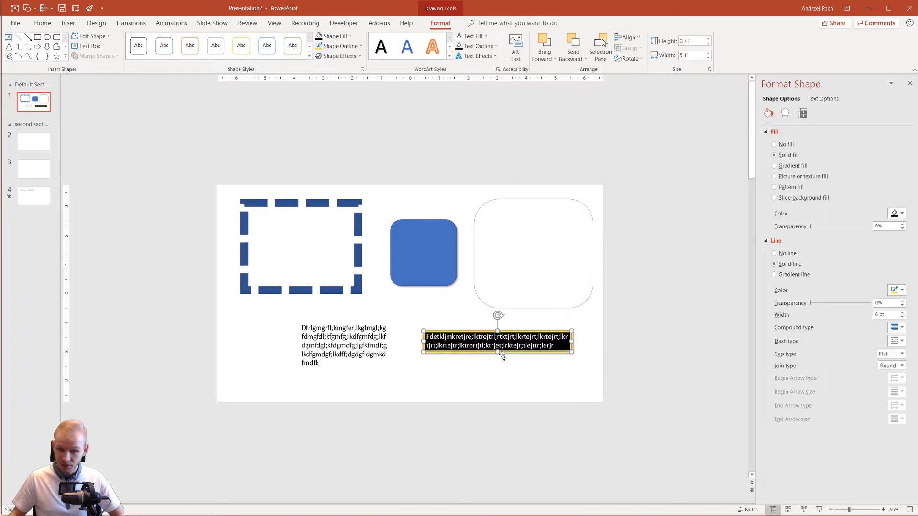
left_click_drag(570, 353, 679, 482)
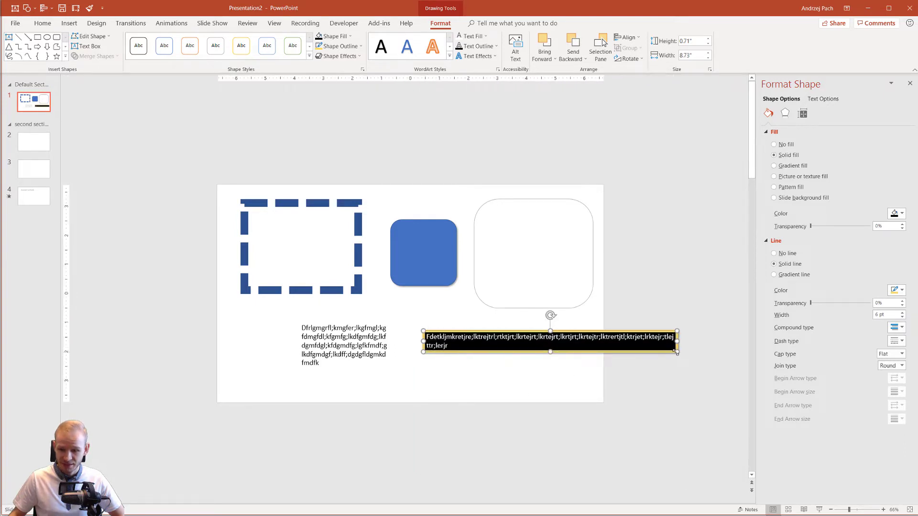
left_click_drag(674, 352, 576, 402)
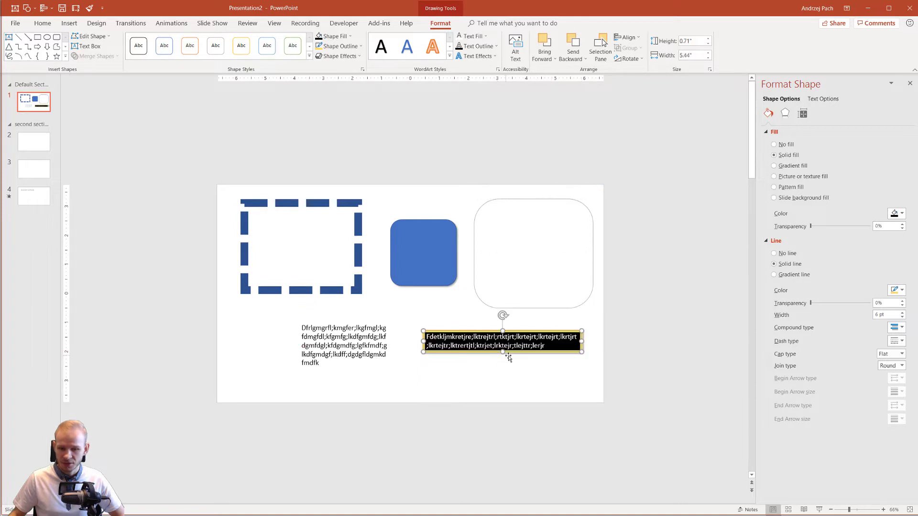
left_click_drag(504, 352, 498, 476)
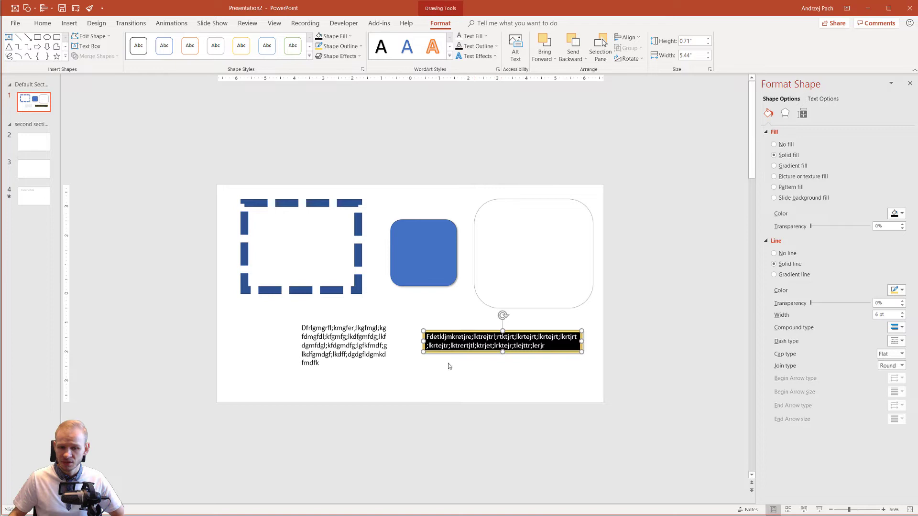
Step: Shorten the blue rounded square to about 1.26 inches high and reposition both text boxes below the shapes
left_click(439, 279)
left_click_drag(425, 286, 434, 256)
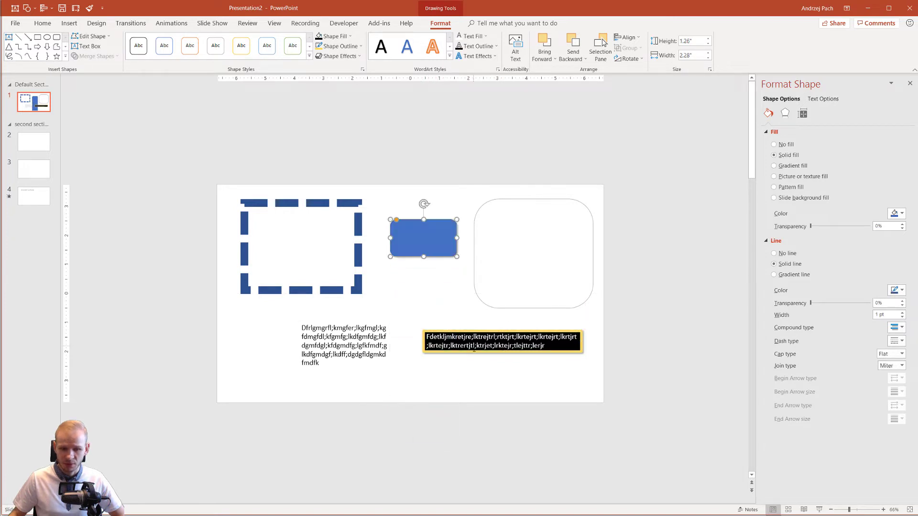
left_click_drag(472, 360, 456, 383)
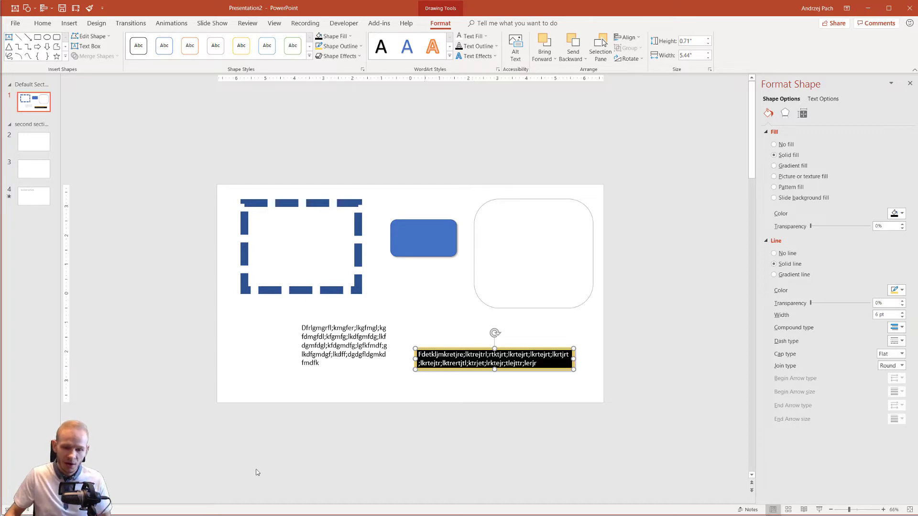
left_click_drag(340, 370, 324, 369)
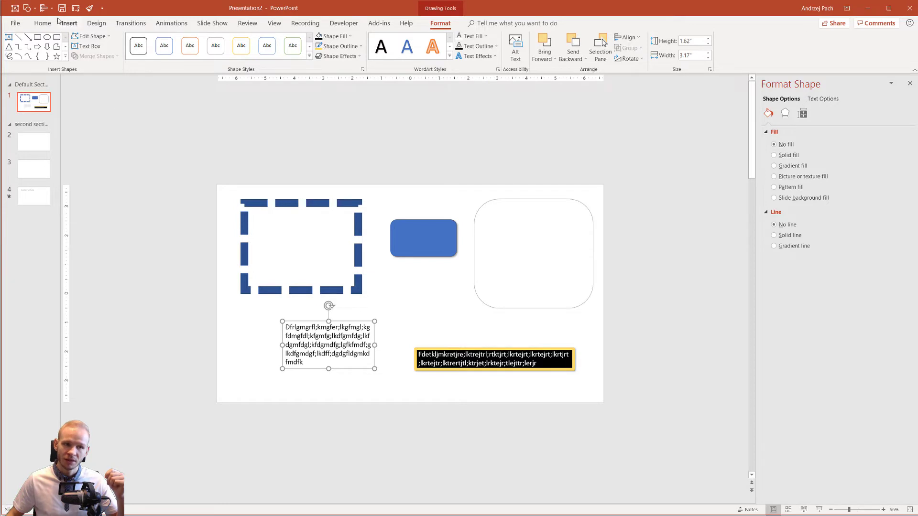
Step: Make the text in the unfilled text box bold and set its font to Agency FB
left_click(43, 23)
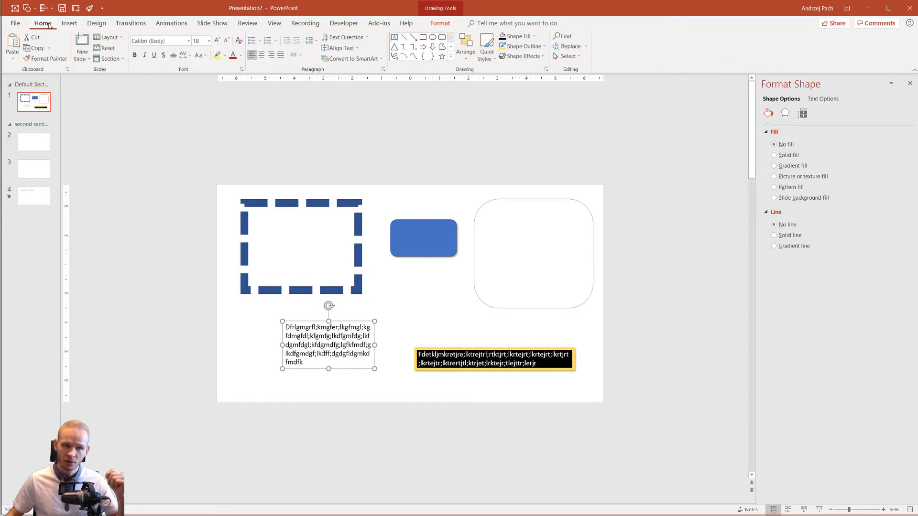
left_click(136, 55)
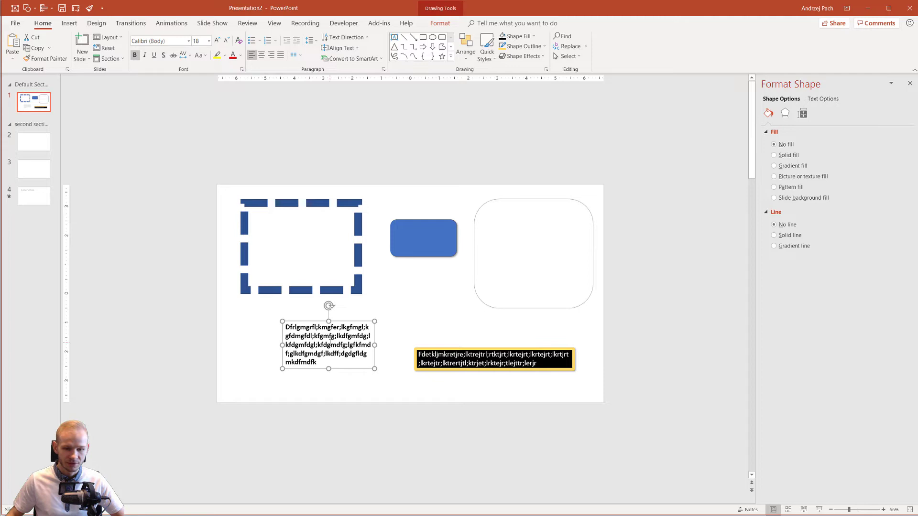
left_click(188, 41)
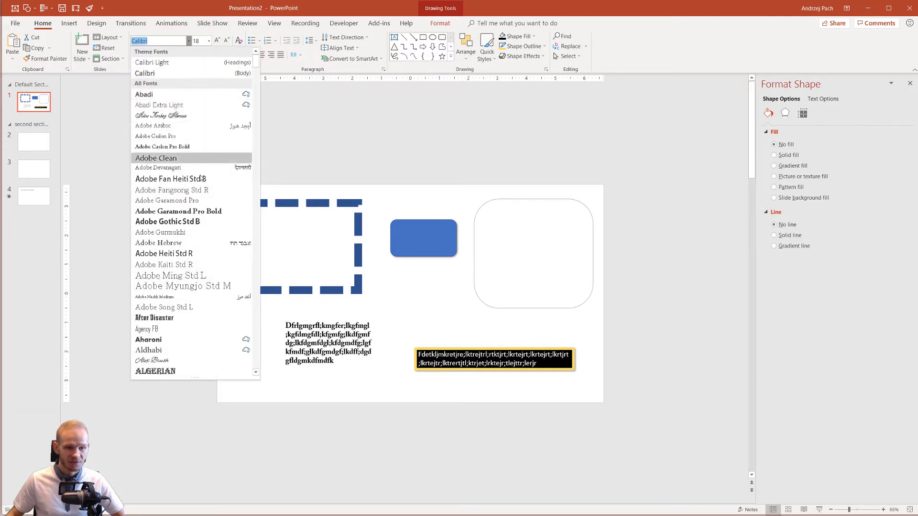
left_click(179, 329)
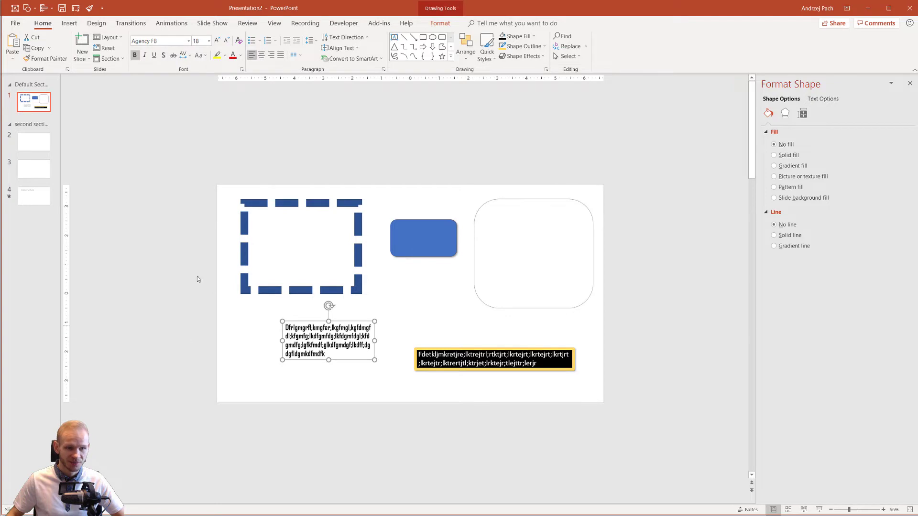
Step: Set the unfilled text box's font to Aller Light and move the box directly beneath the dashed rectangle
left_click(189, 41)
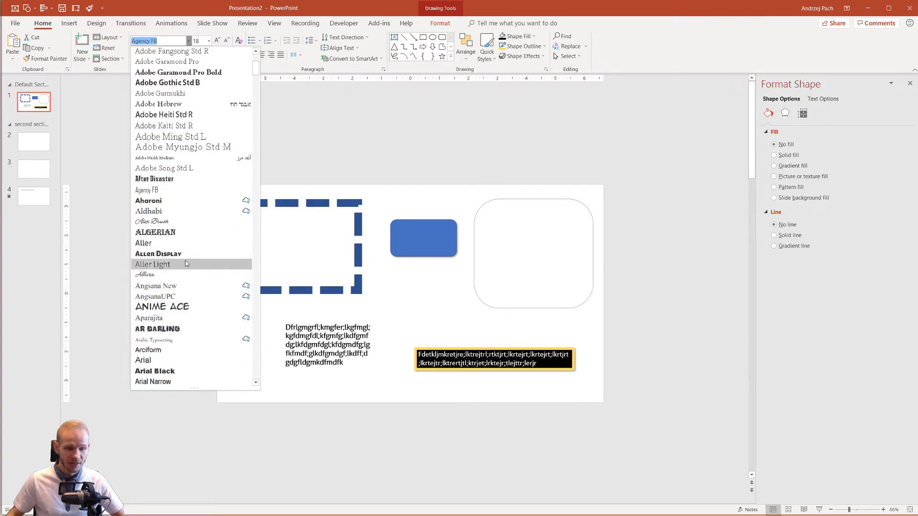
left_click(185, 262)
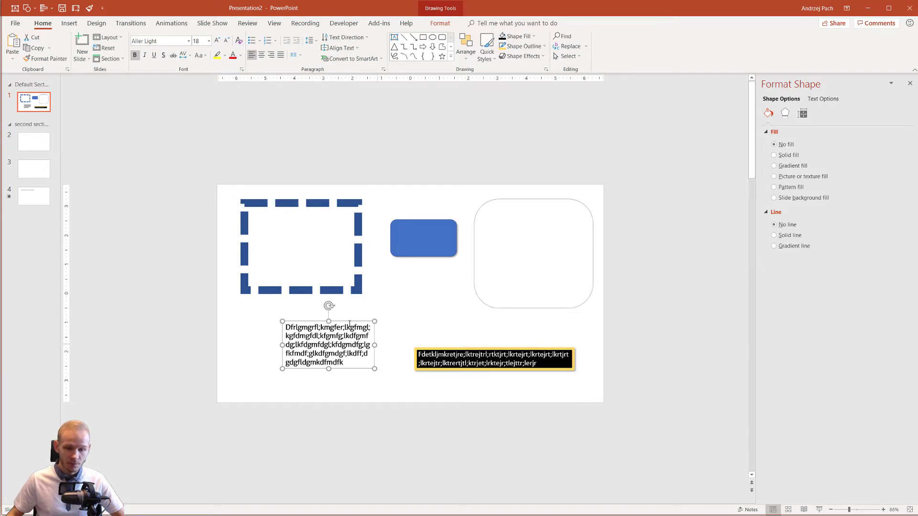
left_click_drag(344, 318, 315, 318)
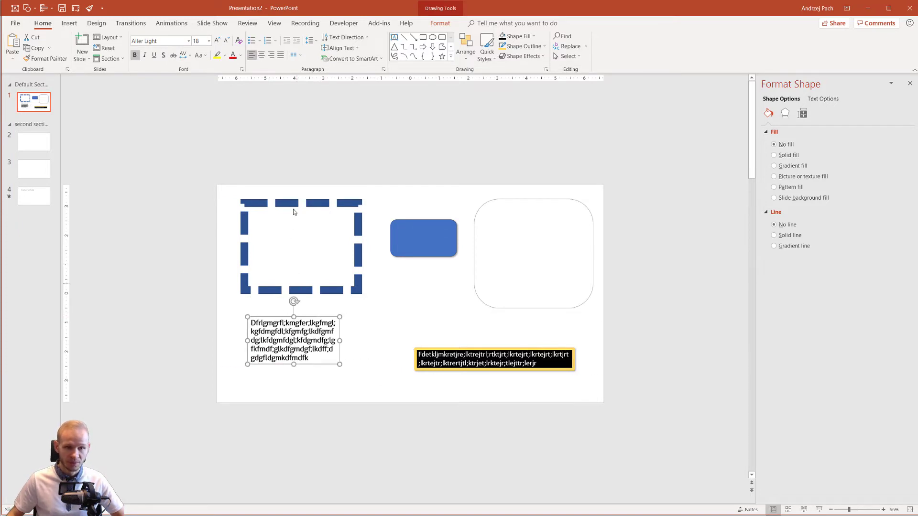
Step: Centre the text in the unfilled text box and increase its font size to 24
left_click(261, 55)
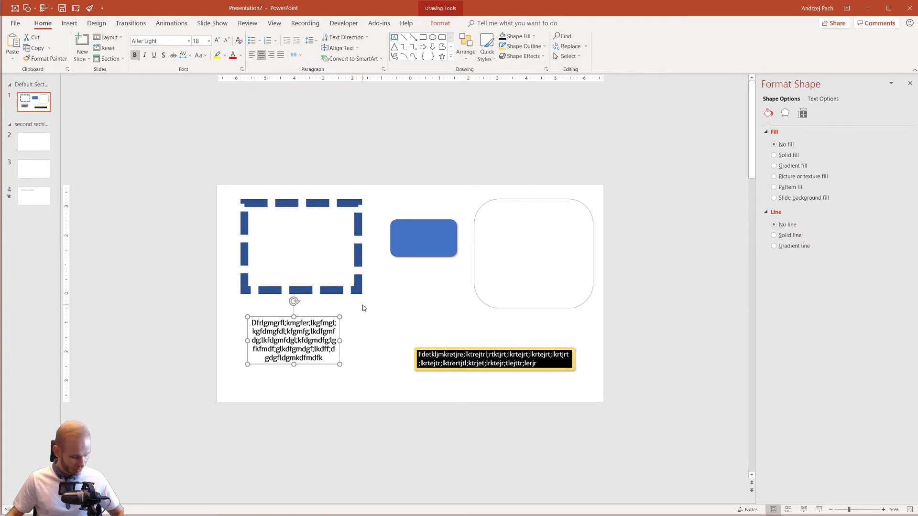
key("ctrl+bracketright")
key("ctrl+bracketright")
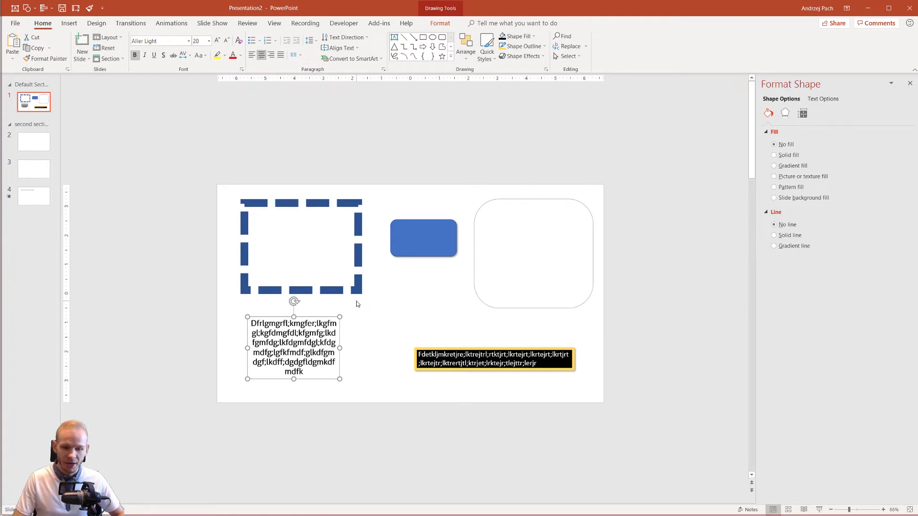
key("ctrl+bracketright")
key("ctrl+bracketright")
key("ctrl+bracketleft")
key("ctrl+bracketleft")
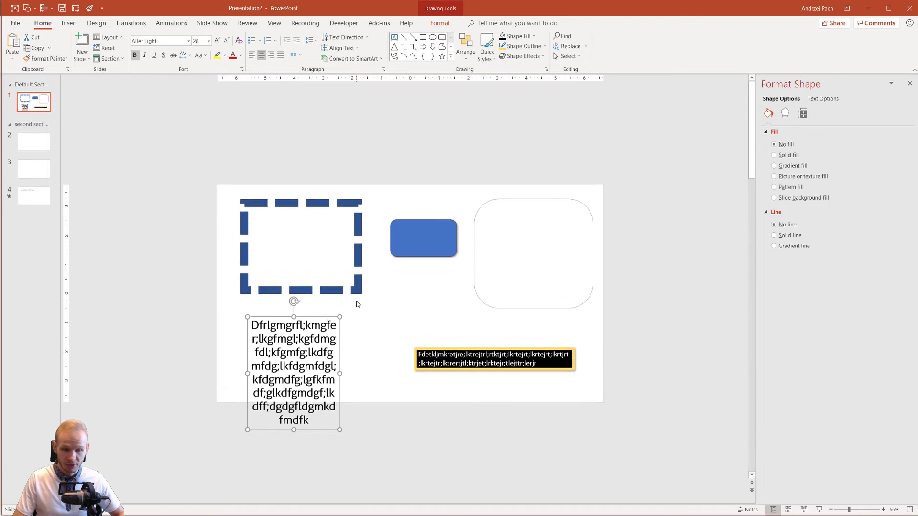
key("ctrl+bracketleft")
key("ctrl+bracketleft")
key("ctrl+bracketright")
key("ctrl+bracketleft")
key("ctrl+bracketleft")
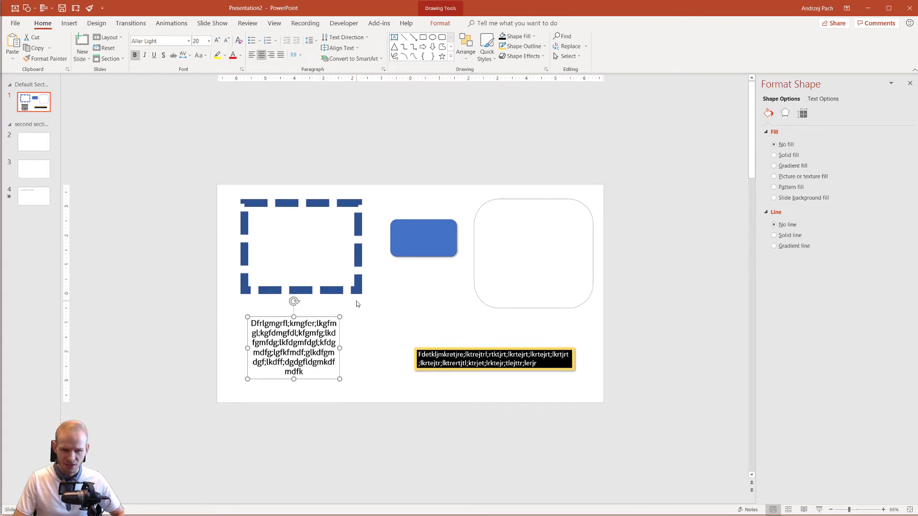
key("ctrl+bracketright")
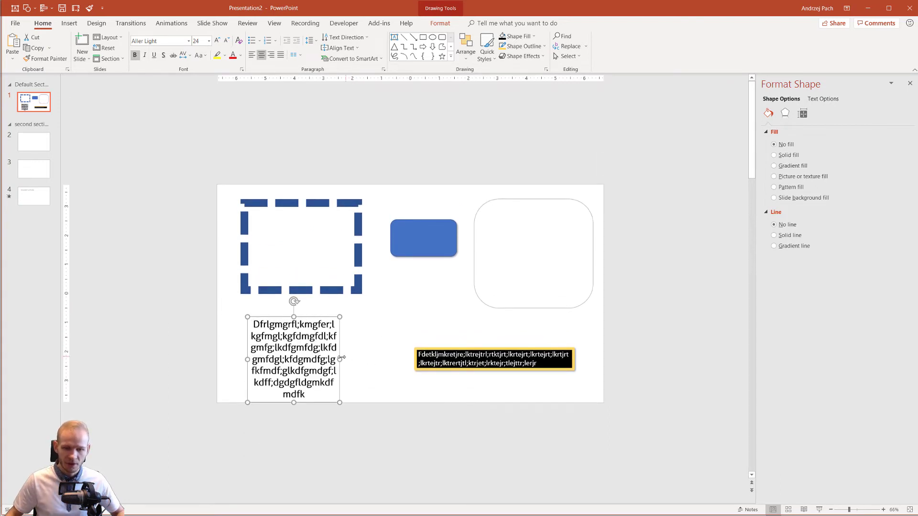
Step: Widen the unfilled text box to about 4.63 inches and set its text colour to the blue theme colour
key("ctrl+b")
left_click_drag(344, 358, 381, 368)
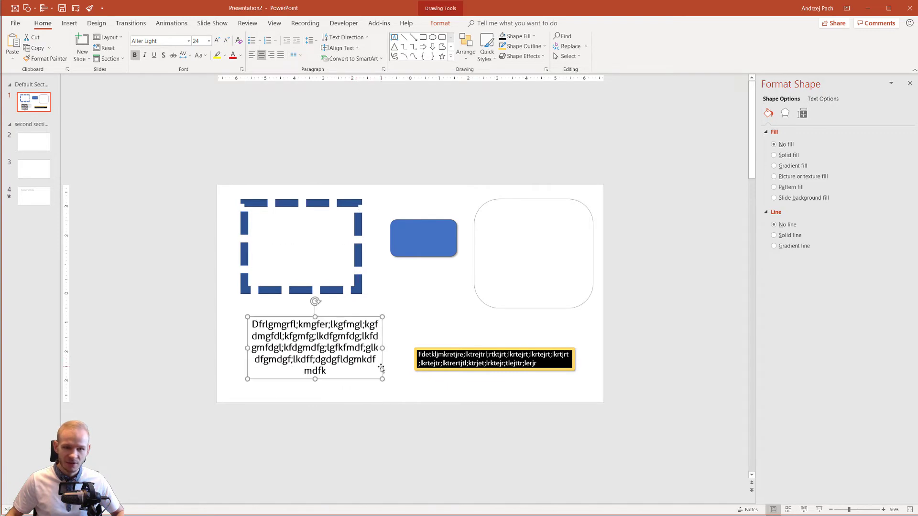
left_click(224, 56)
left_click(239, 56)
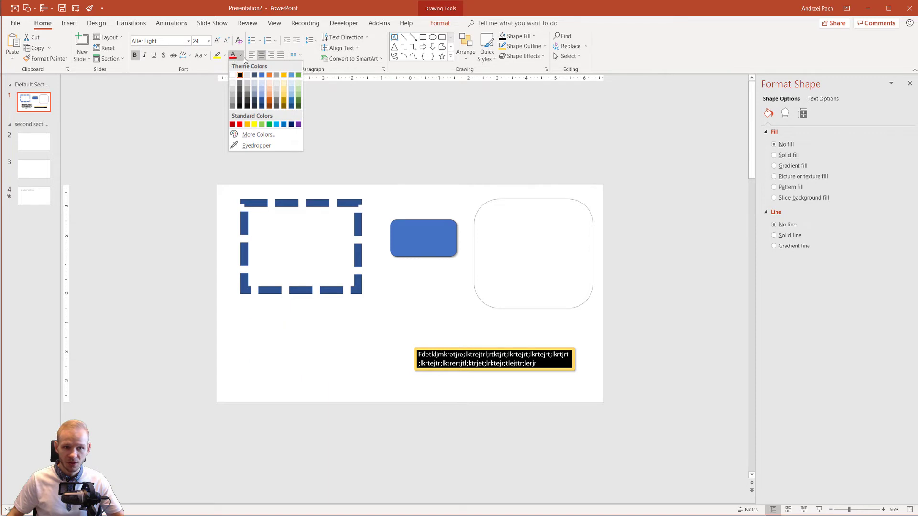
left_click(257, 75)
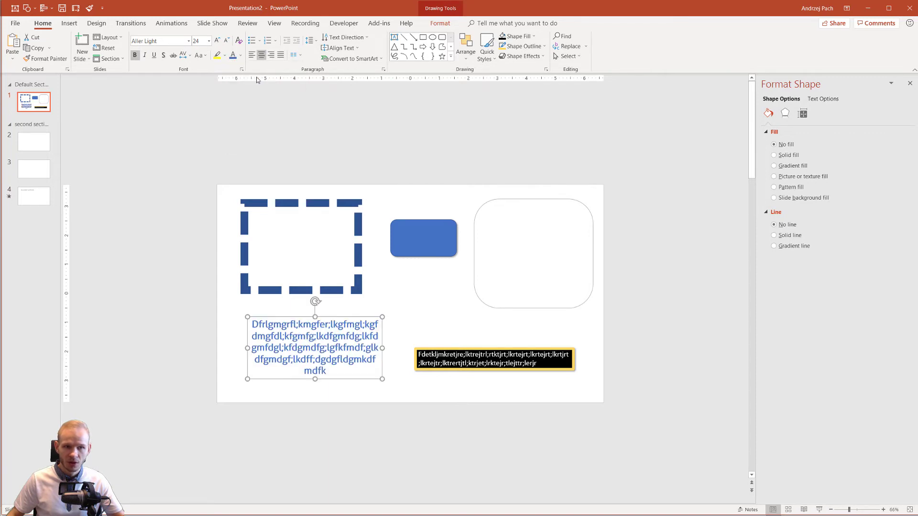
left_click(442, 11)
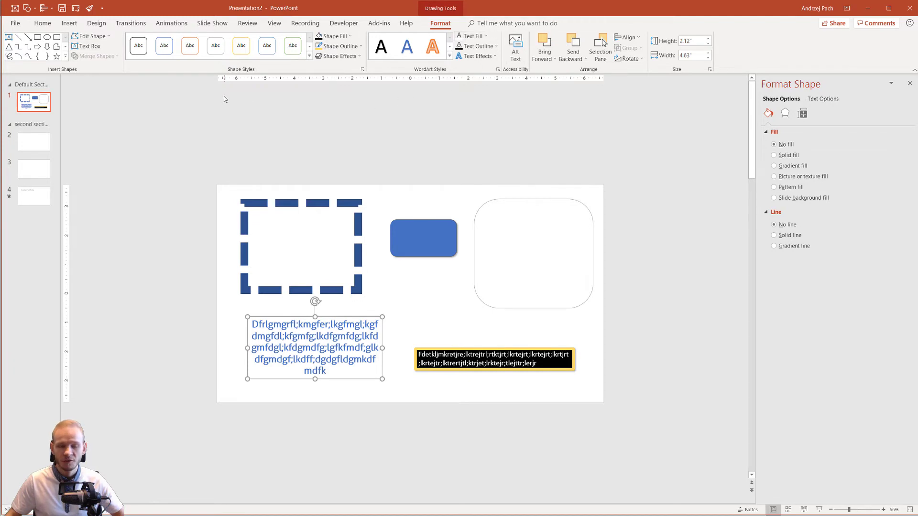
left_click(44, 27)
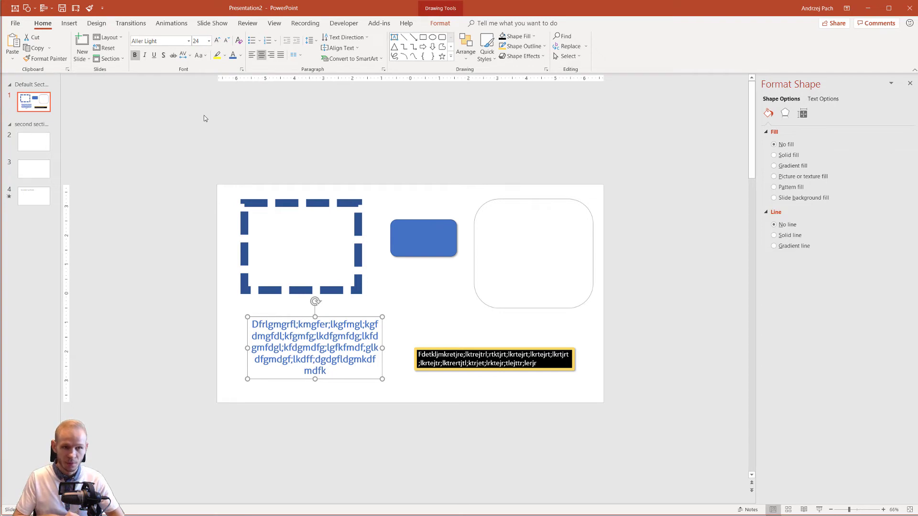
left_click(71, 23)
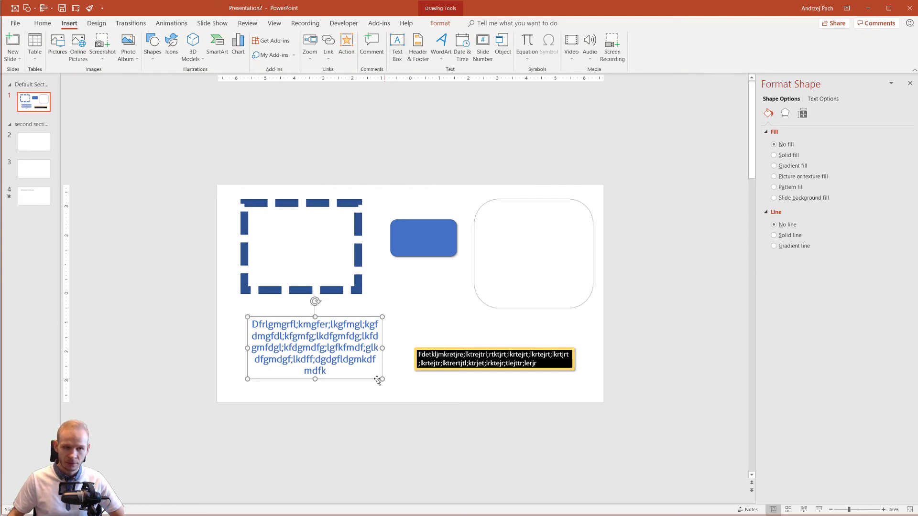
Step: Move the blue-text box slightly down and left, and colour the beginning of its text, up to "kfgmfg", orange
left_click_drag(301, 319, 240, 333)
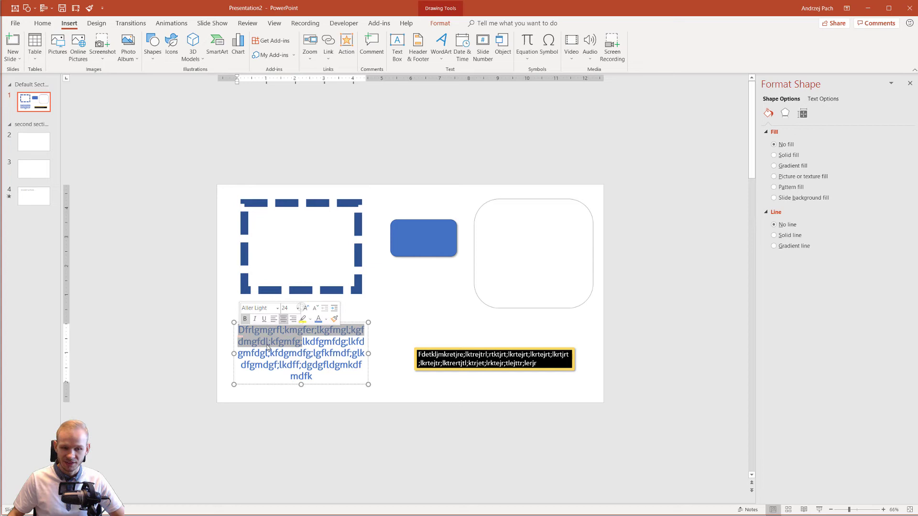
left_click(326, 319)
left_click(354, 338)
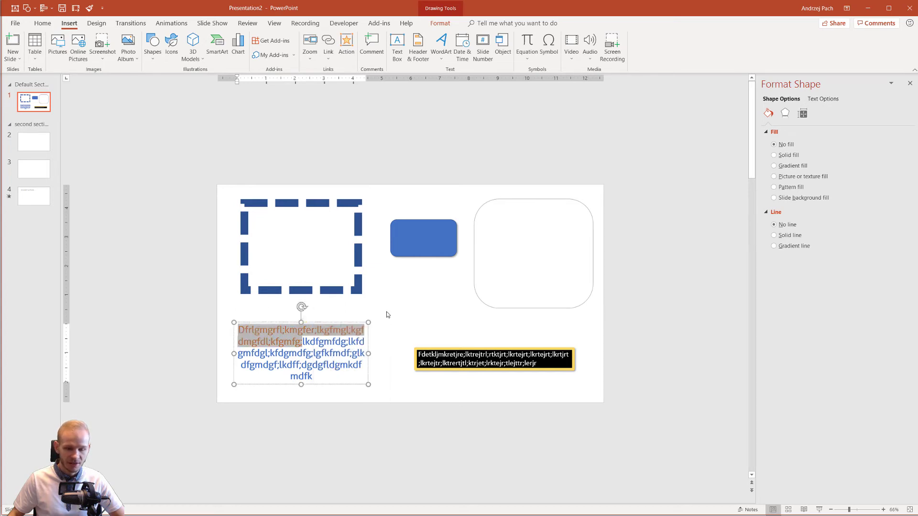
left_click(386, 313)
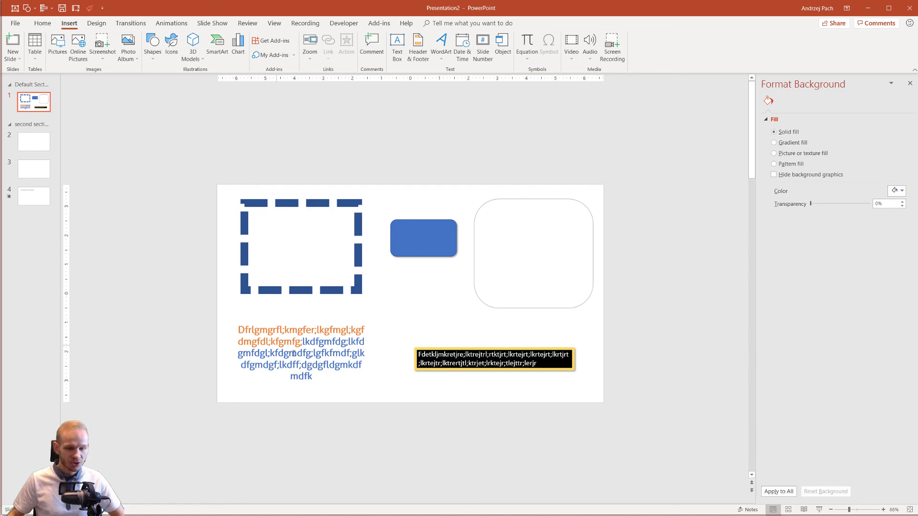
left_click(305, 347)
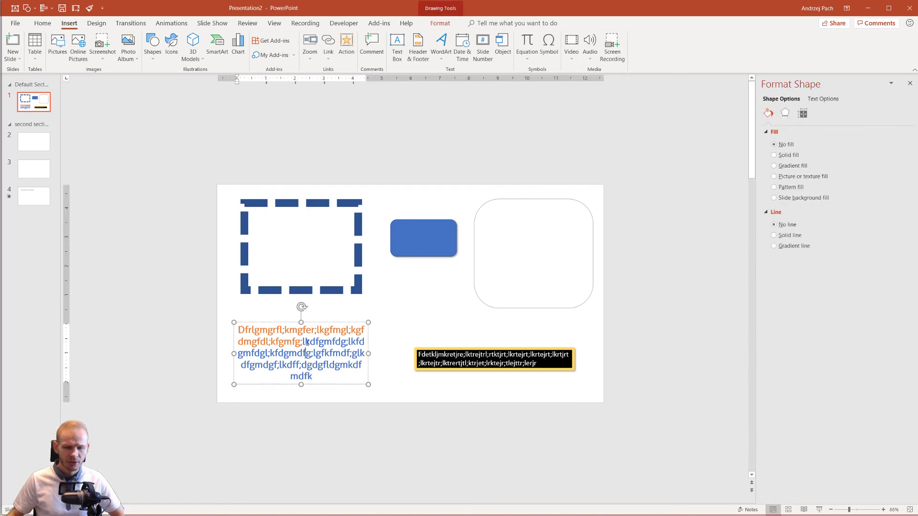
left_click(47, 26)
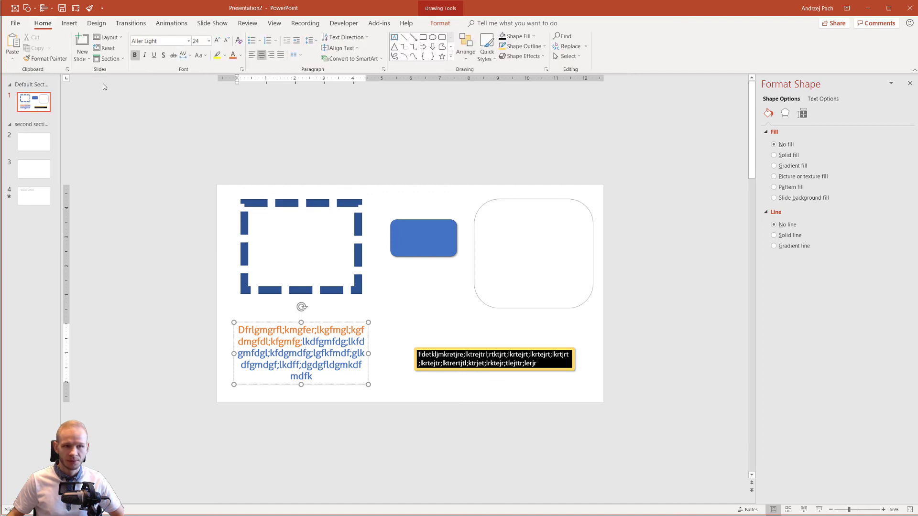